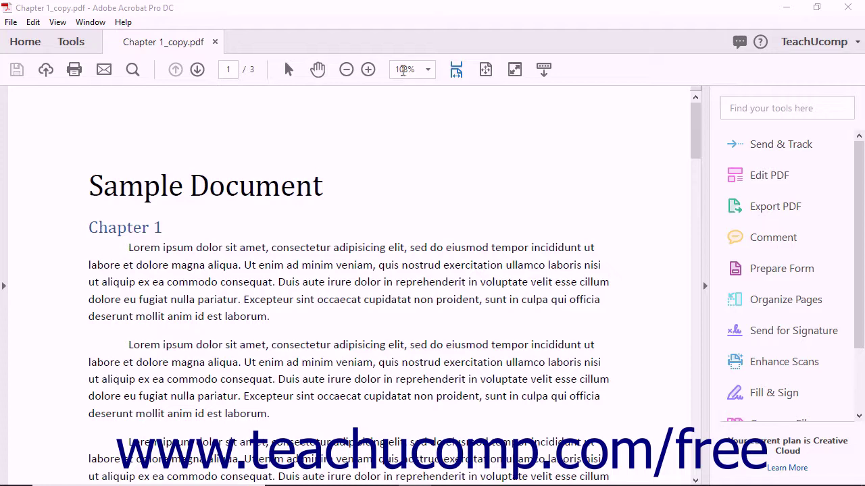
Step the zoom from 100% back to 108%, then enter 150% as the magnification
{"action": "left_click", "coordinate": [345, 70]}
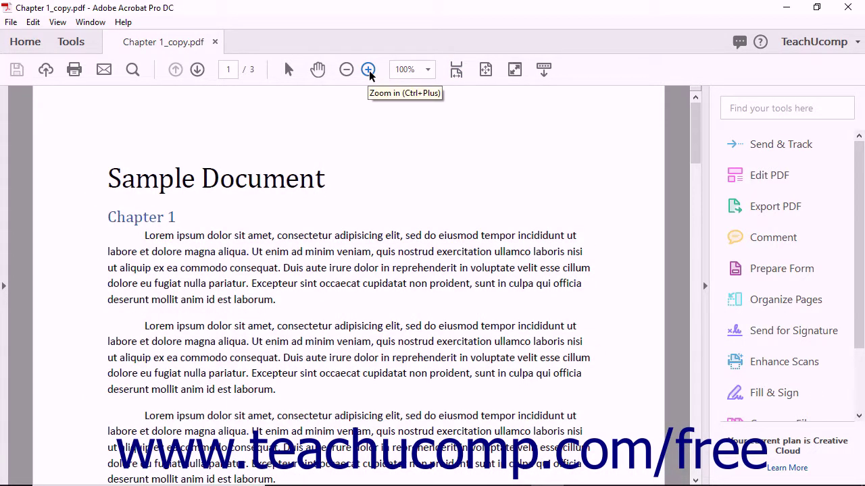
{"action": "left_click", "coordinate": [369, 70]}
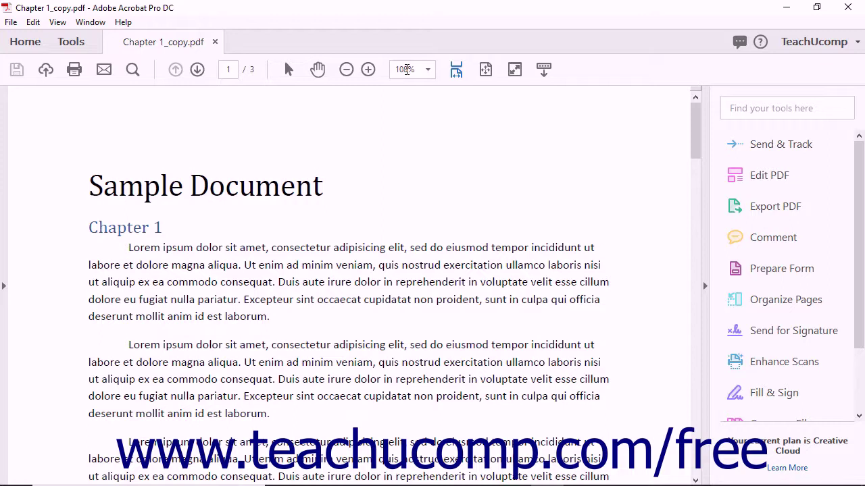
{"action": "left_click", "coordinate": [406, 70]}
{"action": "type", "text": "150"}
{"action": "key", "text": "Return"}
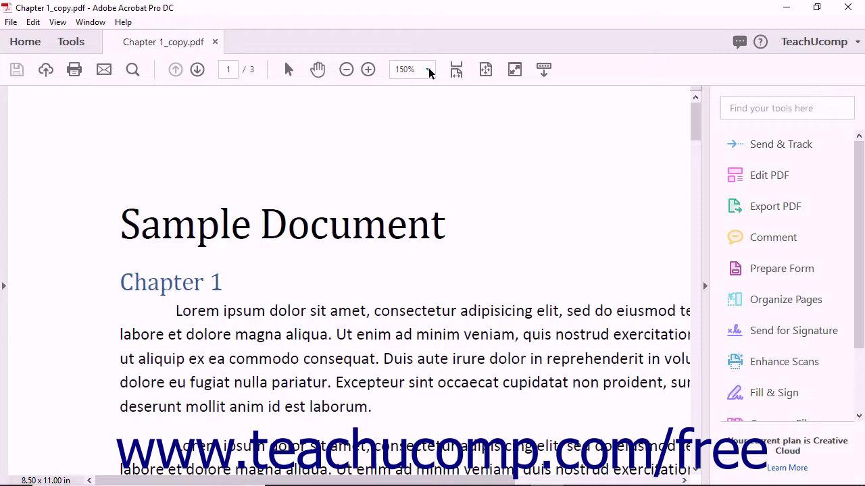
Pick 100% from the preset magnification list, replacing the 150% view
{"action": "left_click", "coordinate": [429, 69]}
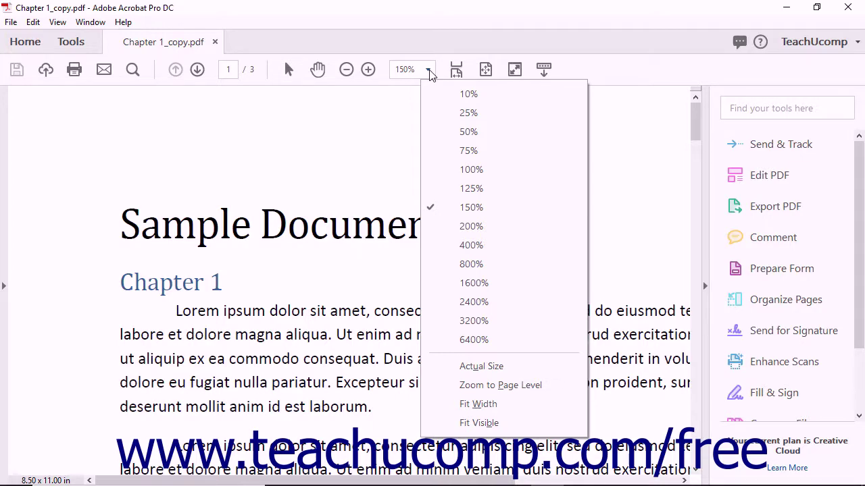
{"action": "left_click", "coordinate": [453, 170]}
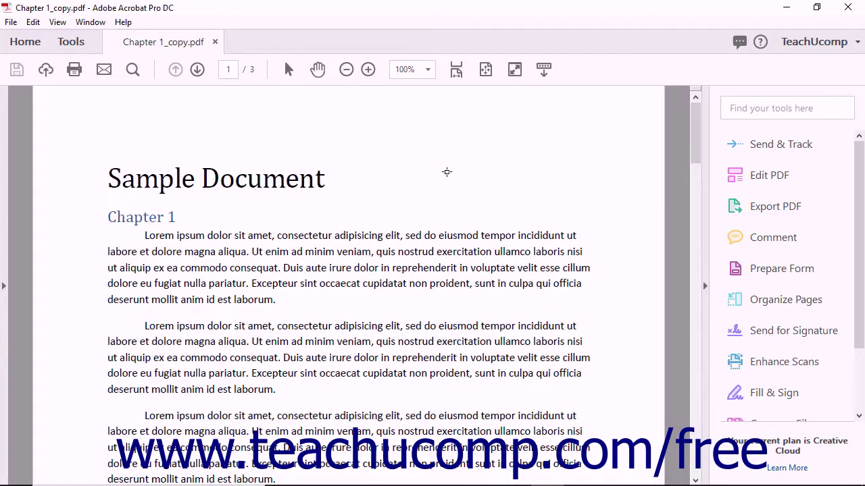
Fit the page to the window width, then fit one full page at 49%
{"action": "left_click", "coordinate": [457, 71]}
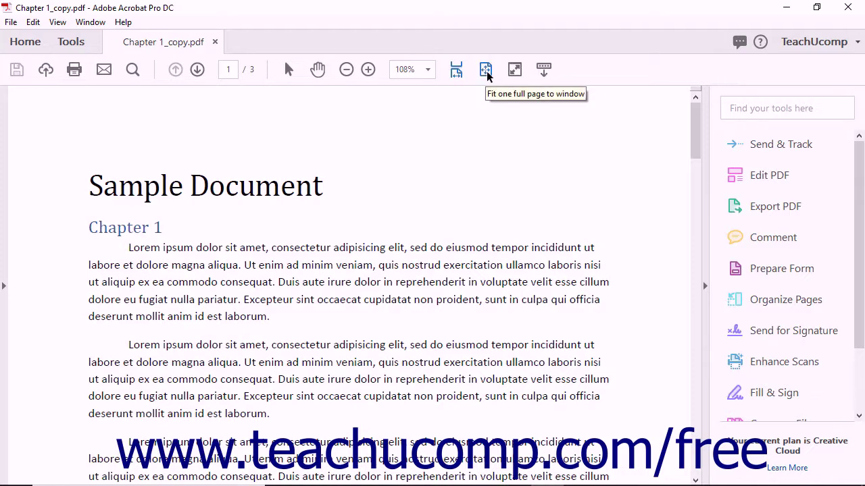
{"action": "left_click", "coordinate": [487, 71]}
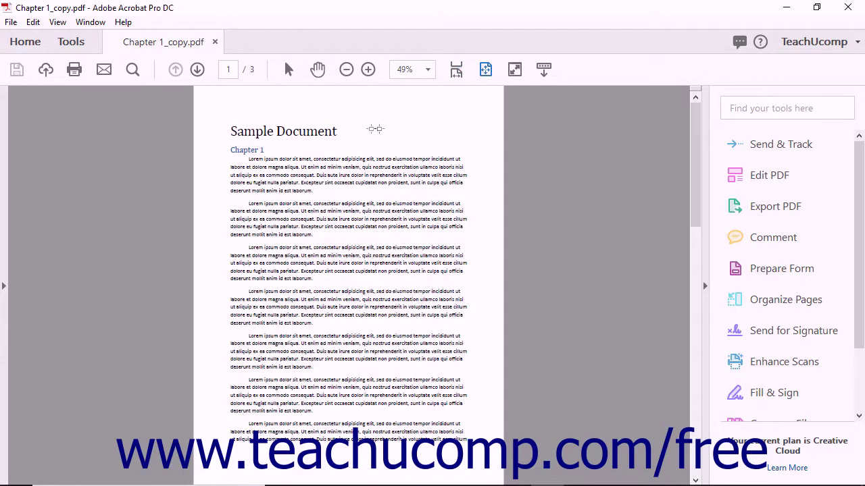
Use View > Zoom > Zoom To with Fit Width to reach 108%
{"action": "left_click", "coordinate": [58, 22]}
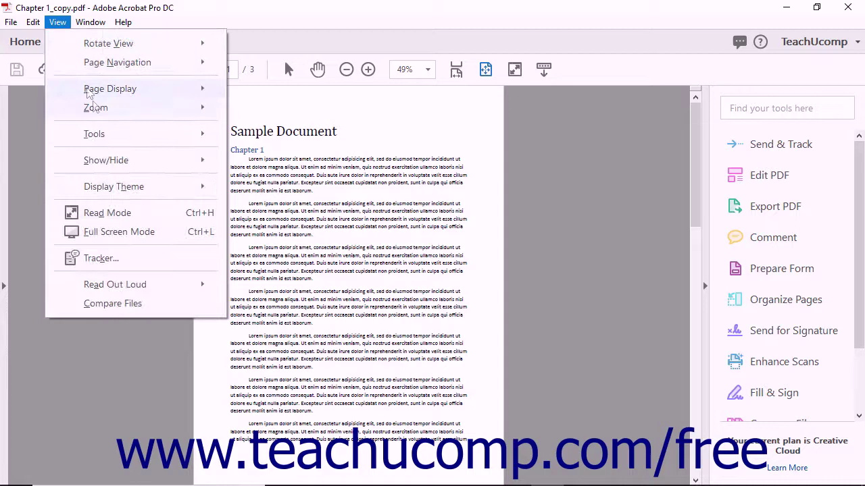
{"action": "mouse_move", "coordinate": [108, 109]}
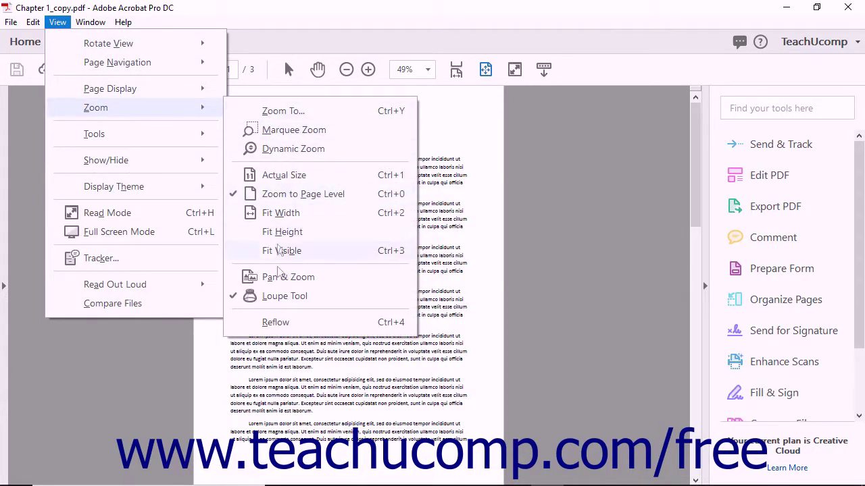
{"action": "left_click", "coordinate": [295, 112]}
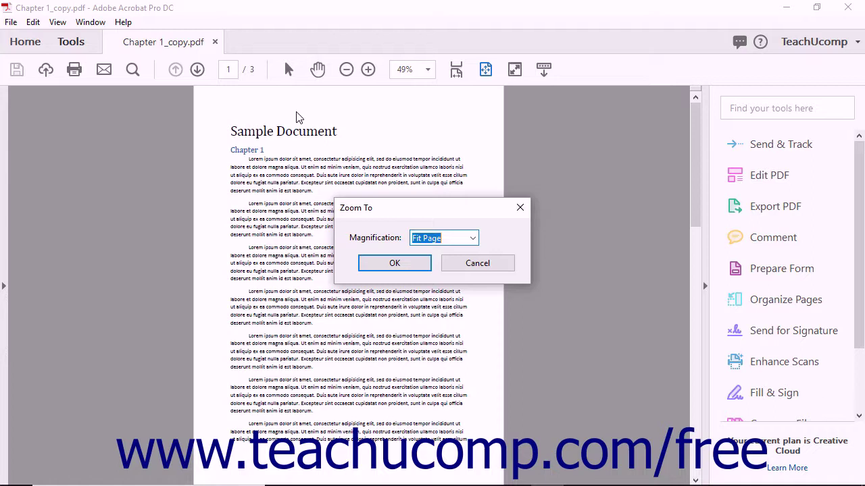
{"action": "left_click", "coordinate": [473, 239]}
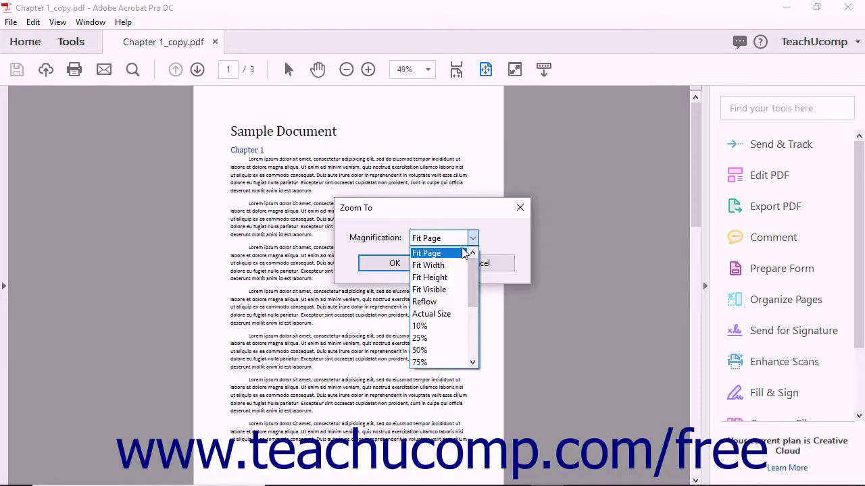
{"action": "left_click", "coordinate": [456, 265]}
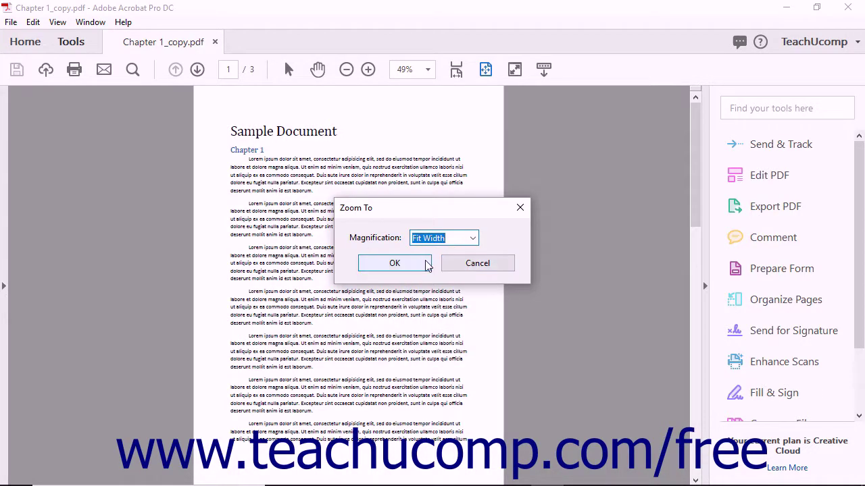
{"action": "left_click", "coordinate": [426, 265]}
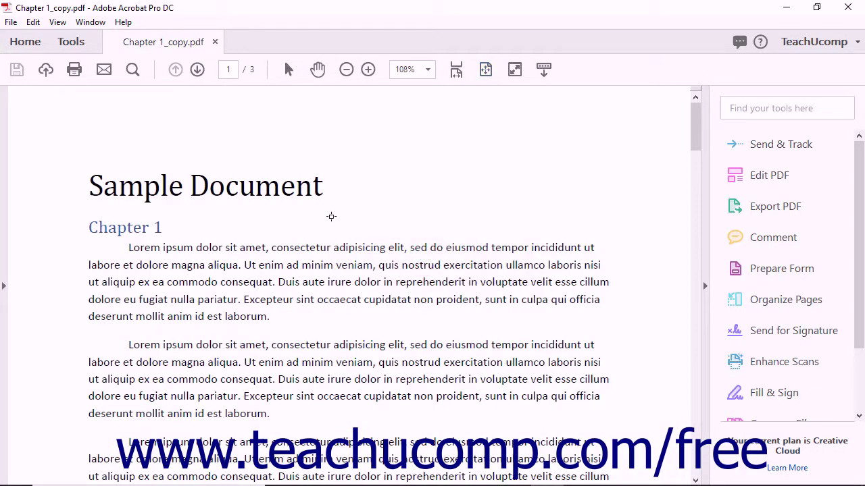
Use Marquee Zoom to box and magnify the first two paragraphs
{"action": "left_click", "coordinate": [57, 22]}
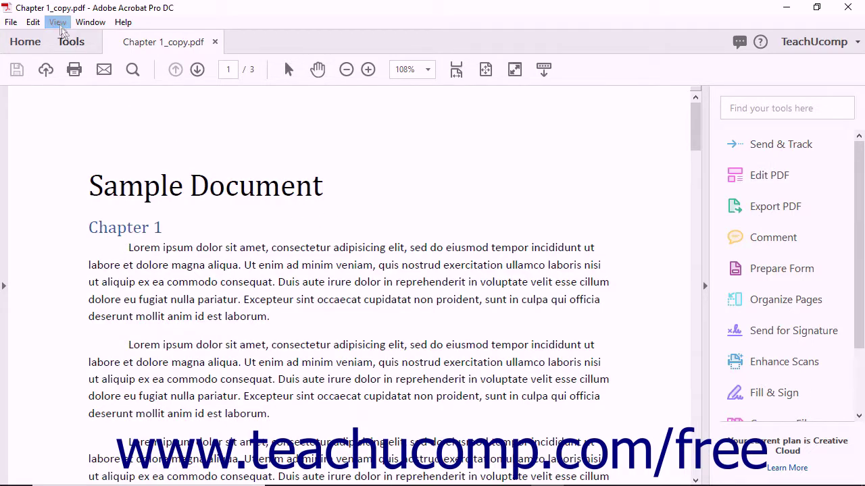
{"action": "mouse_move", "coordinate": [163, 111]}
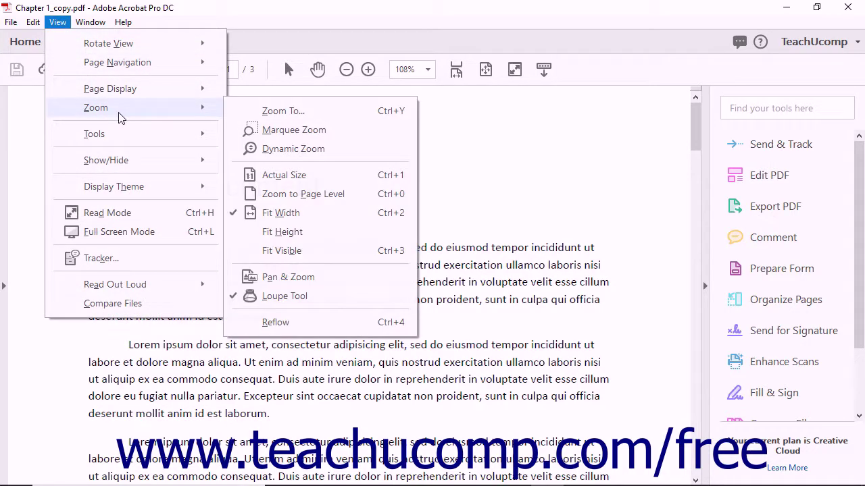
{"action": "left_click", "coordinate": [323, 135]}
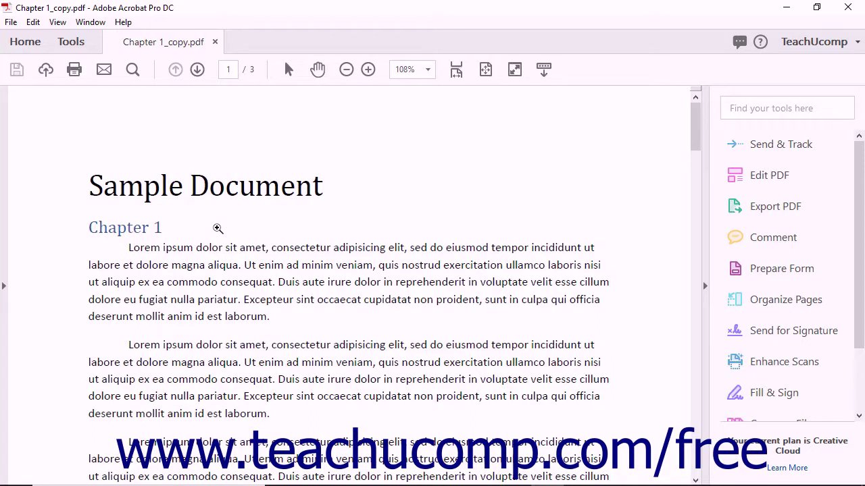
{"action": "left_click_drag", "start_coordinate": [106, 244], "coordinate": [591, 437]}
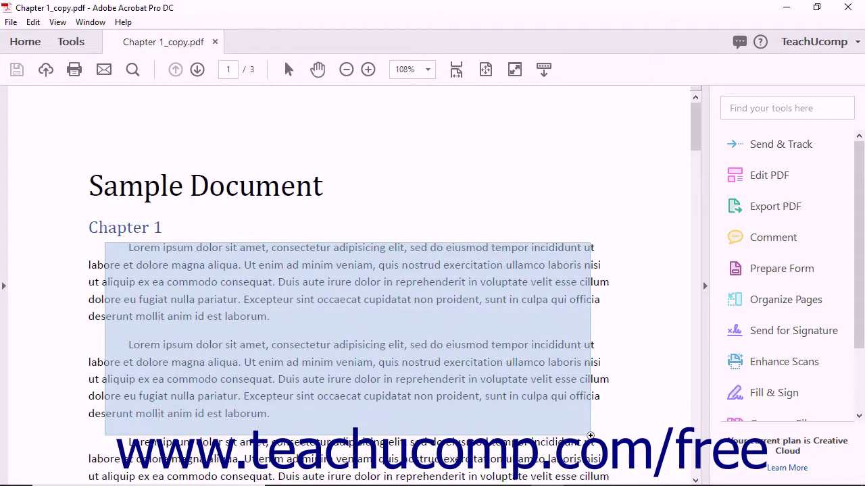
{"action": "left_click_drag", "start_coordinate": [591, 436], "coordinate": [590, 435]}
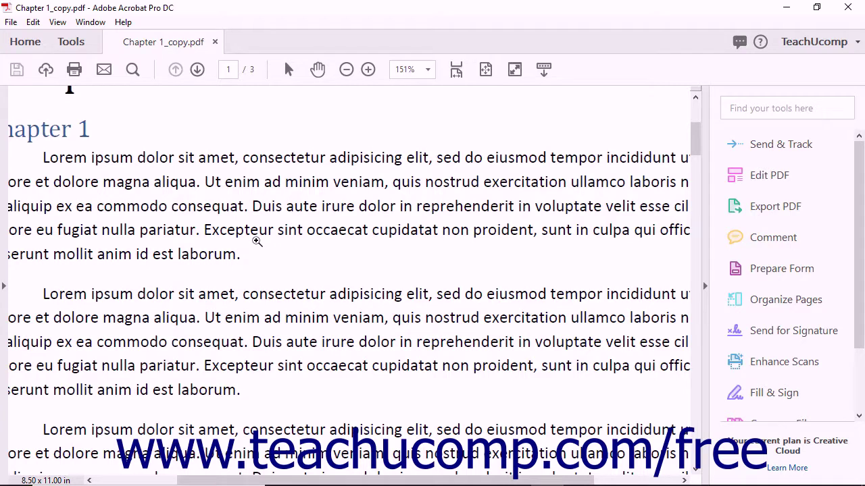
Zoom in further to 200%, then step back out to 150% and 125%
{"action": "left_click", "coordinate": [207, 225]}
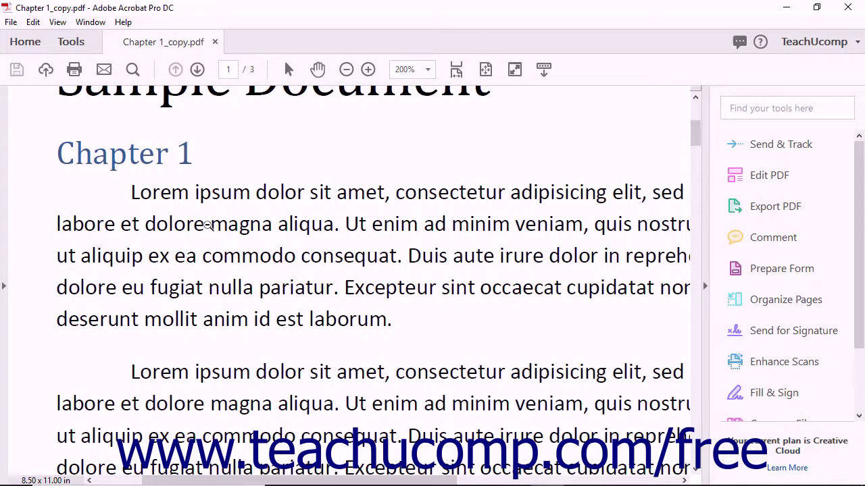
{"action": "left_click", "coordinate": [207, 225], "text": "ctrl"}
{"action": "left_click", "coordinate": [208, 225], "text": "ctrl"}
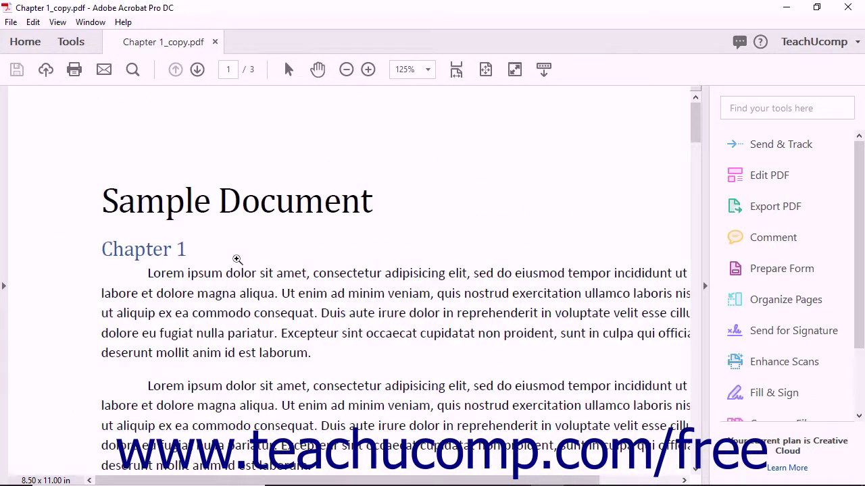
{"action": "left_click", "coordinate": [58, 22]}
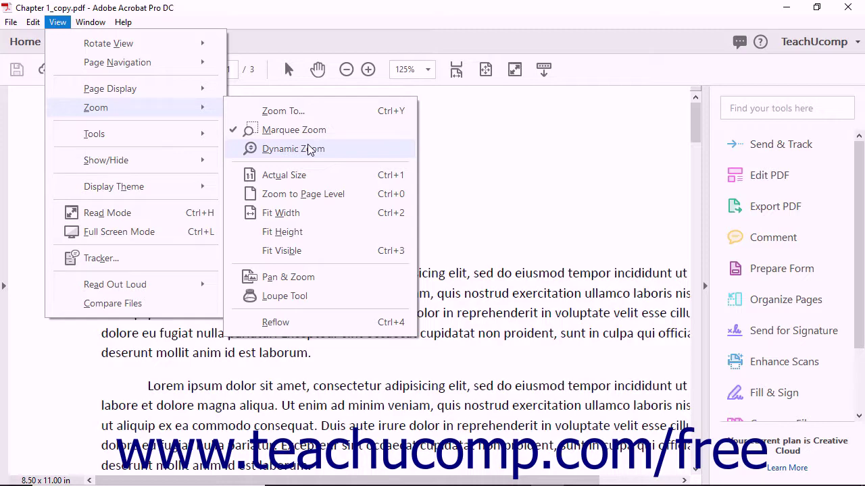
Turn on Dynamic Zoom and drag on the page to settle at 115%
{"action": "left_click", "coordinate": [308, 149]}
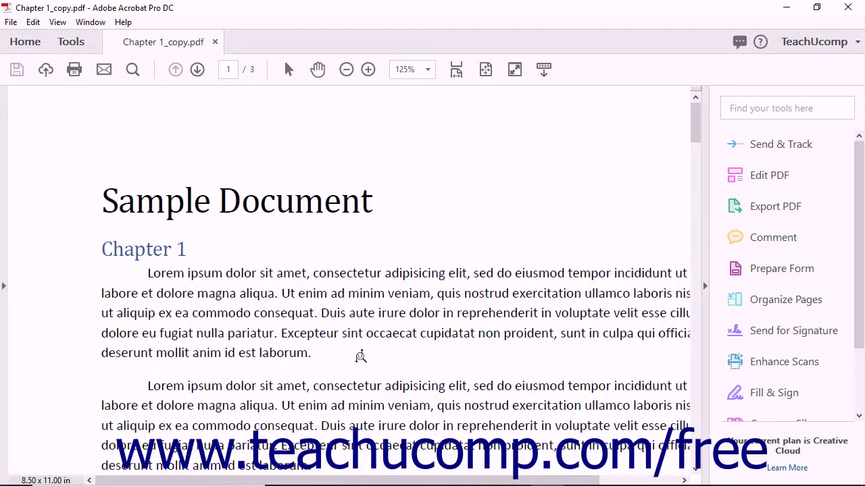
{"action": "mouse_move", "coordinate": [361, 357]}
{"action": "left_mouse_down"}
{"action": "mouse_move", "coordinate": [367, 271]}
{"action": "mouse_move", "coordinate": [363, 410]}
{"action": "mouse_move", "coordinate": [366, 372]}
{"action": "left_mouse_up"}
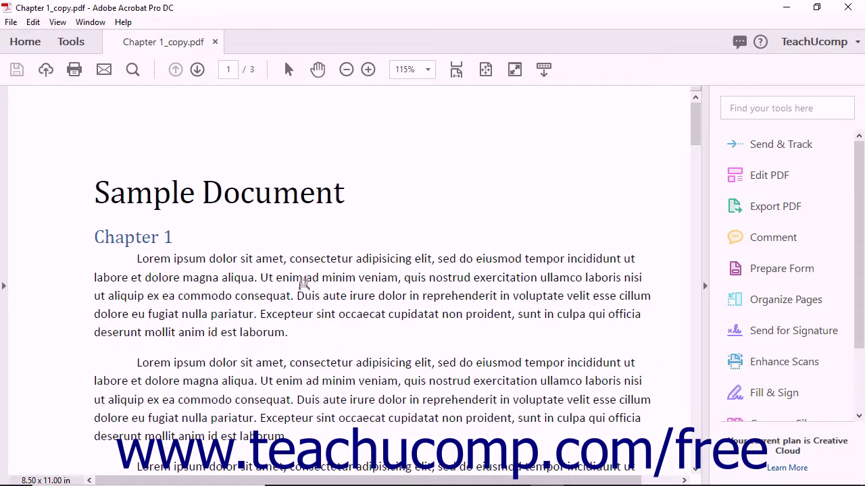
Apply View > Zoom > Fit Width, bringing the page to 108%
{"action": "left_click", "coordinate": [58, 23]}
{"action": "mouse_move", "coordinate": [115, 117]}
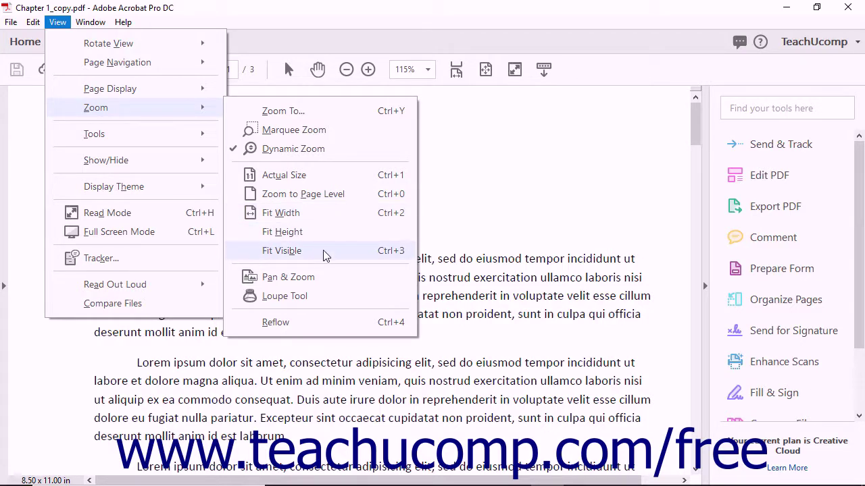
{"action": "left_click", "coordinate": [325, 214]}
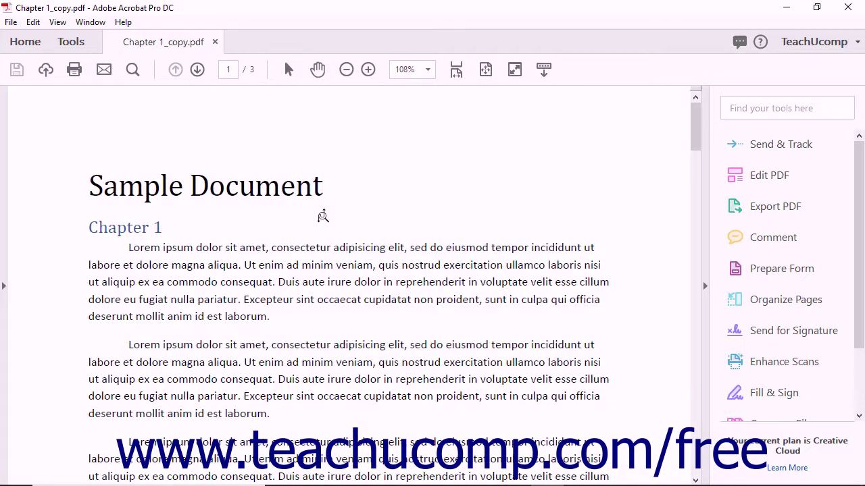
Open Pan & Zoom, shrink the red view box to 141%, and pan right across the title
{"action": "left_click", "coordinate": [57, 22]}
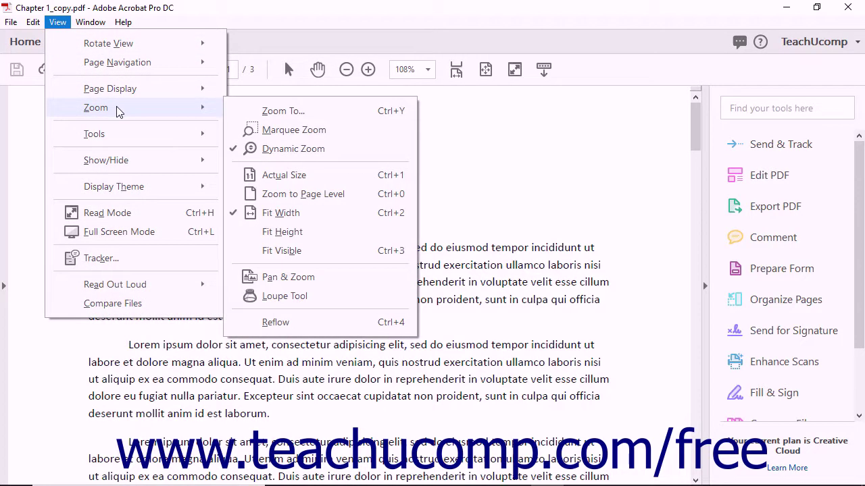
{"action": "left_click", "coordinate": [342, 278]}
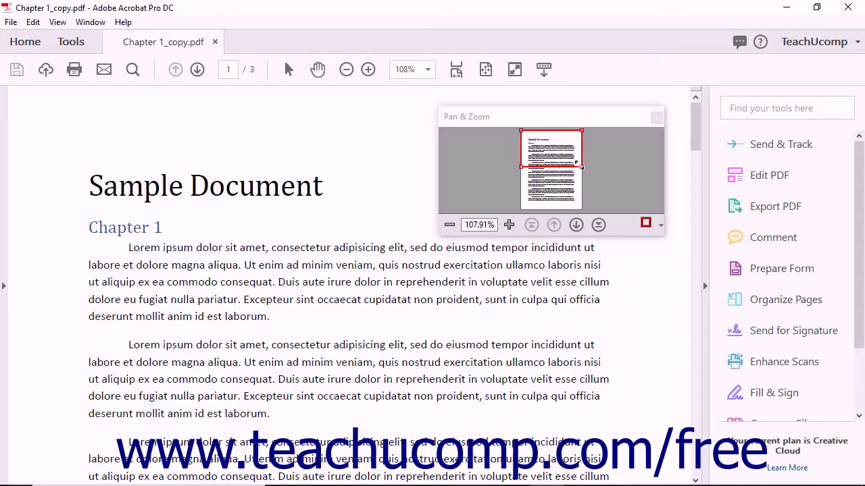
{"action": "left_click_drag", "start_coordinate": [579, 165], "coordinate": [573, 161]}
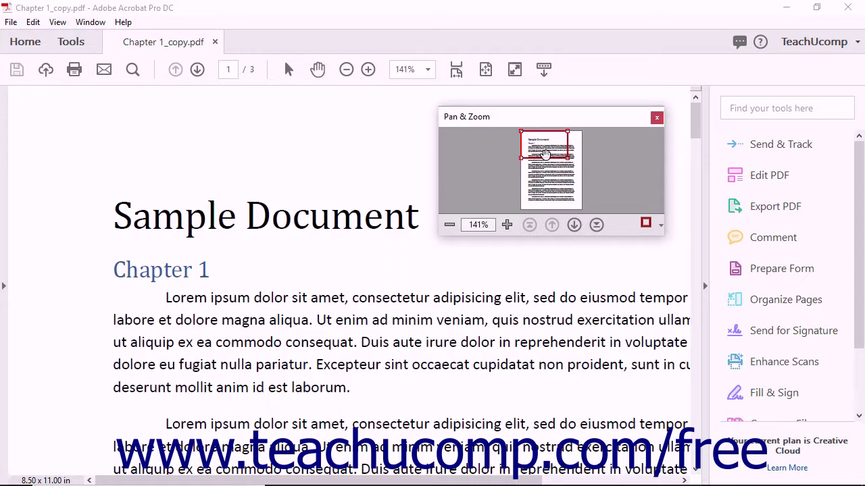
{"action": "left_click_drag", "start_coordinate": [544, 155], "coordinate": [573, 143]}
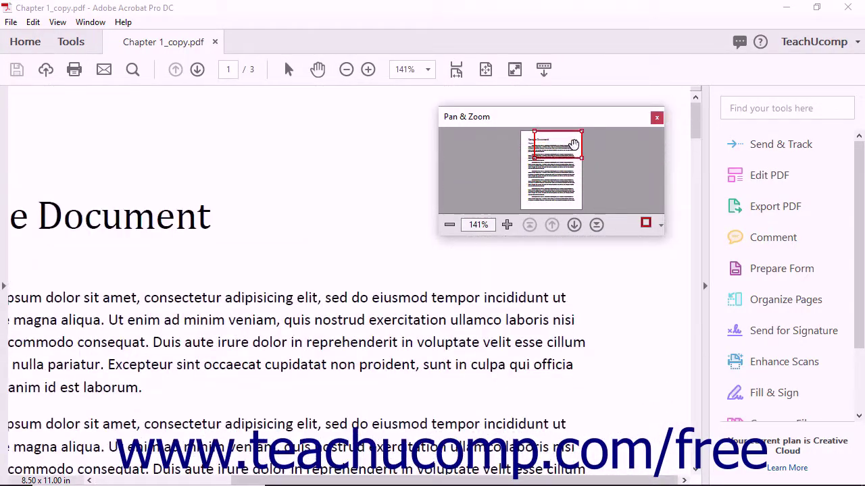
In Pan & Zoom, step the zoom to 150% and visit the next, last and first pages
{"action": "left_click", "coordinate": [450, 225]}
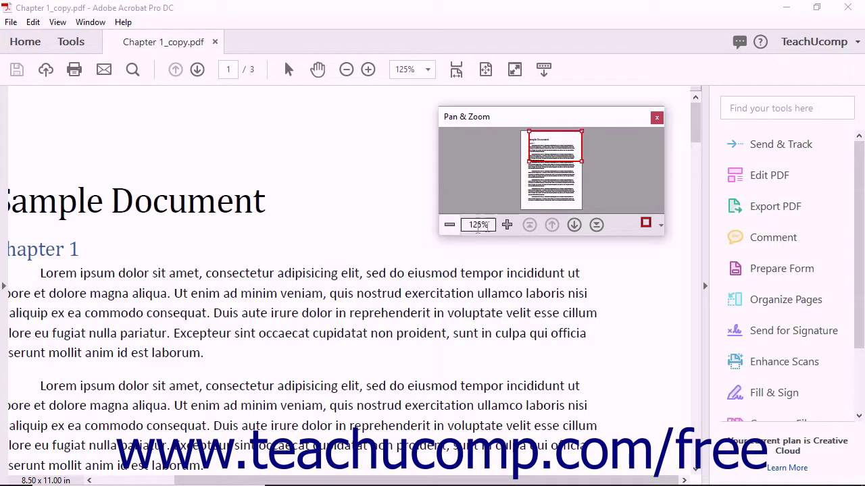
{"action": "left_click", "coordinate": [507, 225]}
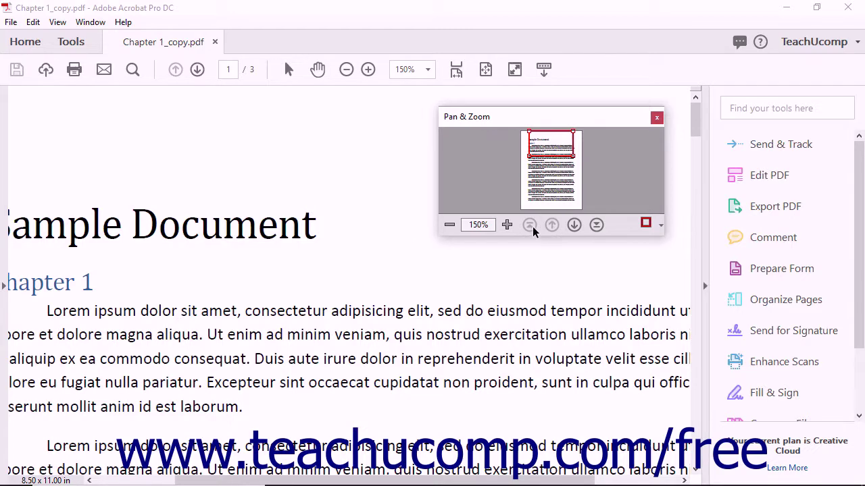
{"action": "left_click", "coordinate": [573, 224]}
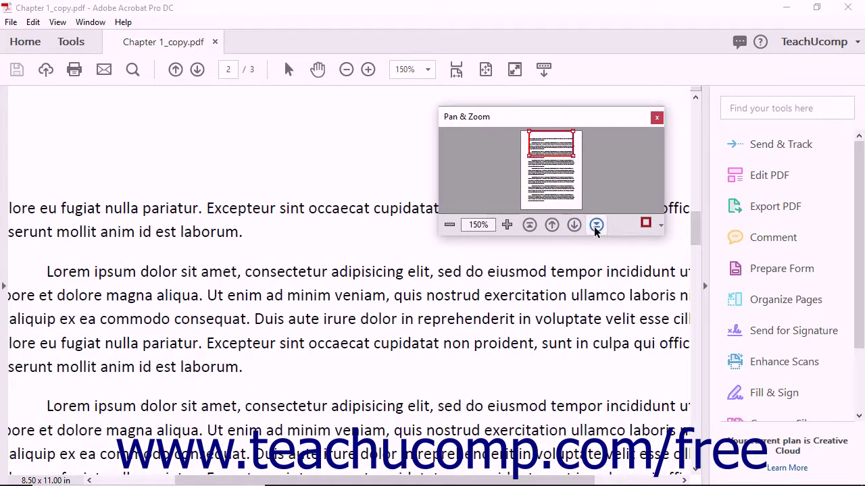
{"action": "left_click", "coordinate": [595, 225]}
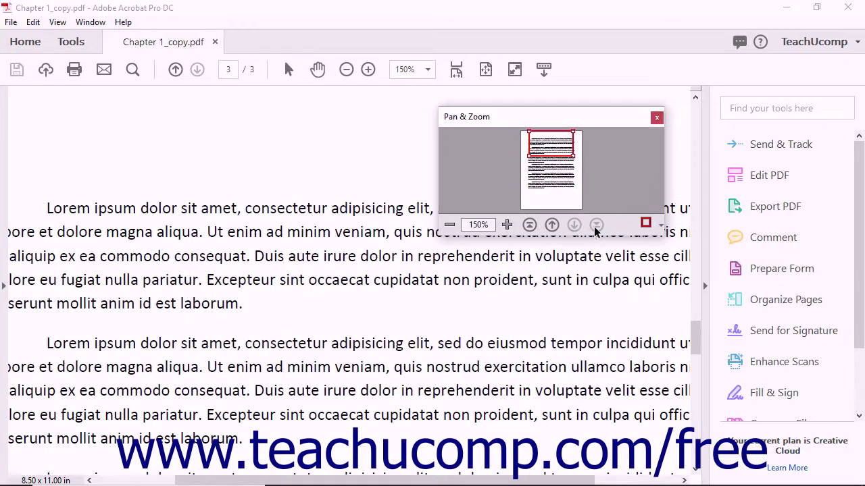
{"action": "left_click", "coordinate": [529, 225]}
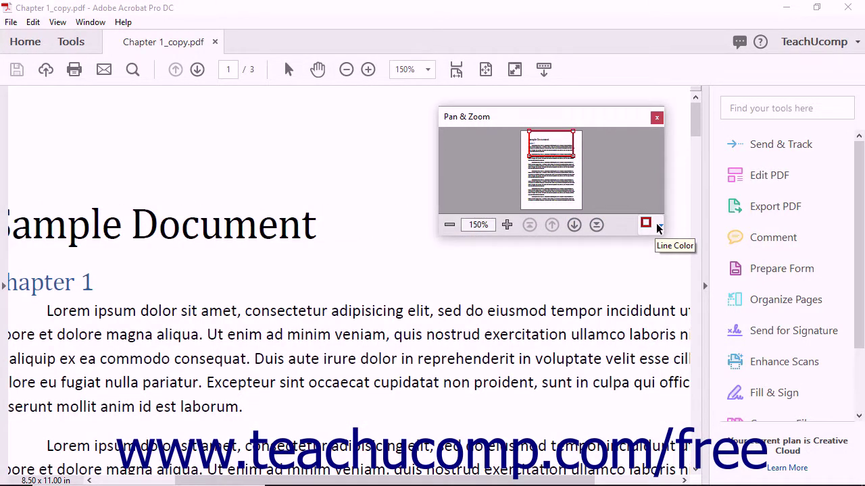
Keep red as the view frame line colour and close the Pan & Zoom window
{"action": "left_click", "coordinate": [659, 227]}
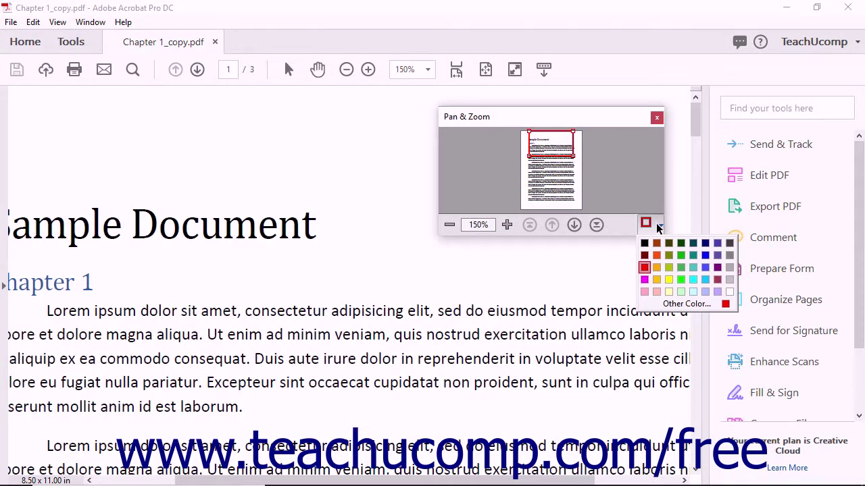
{"action": "left_click", "coordinate": [657, 225]}
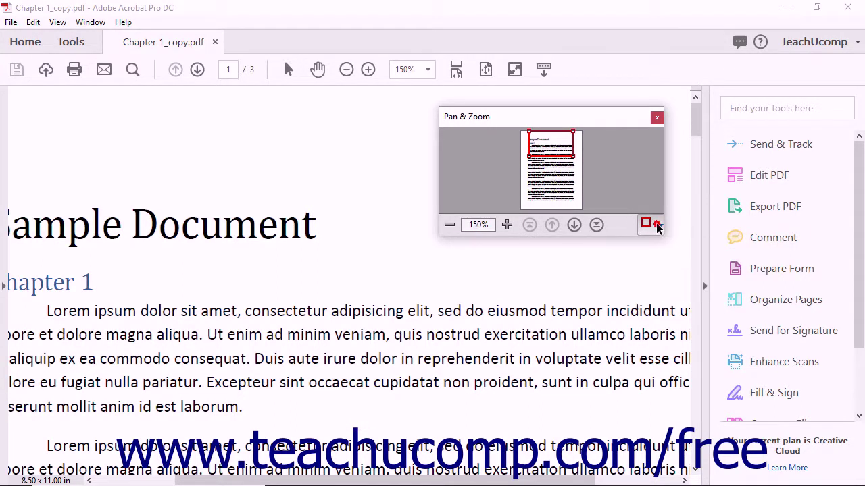
{"action": "left_click", "coordinate": [656, 119]}
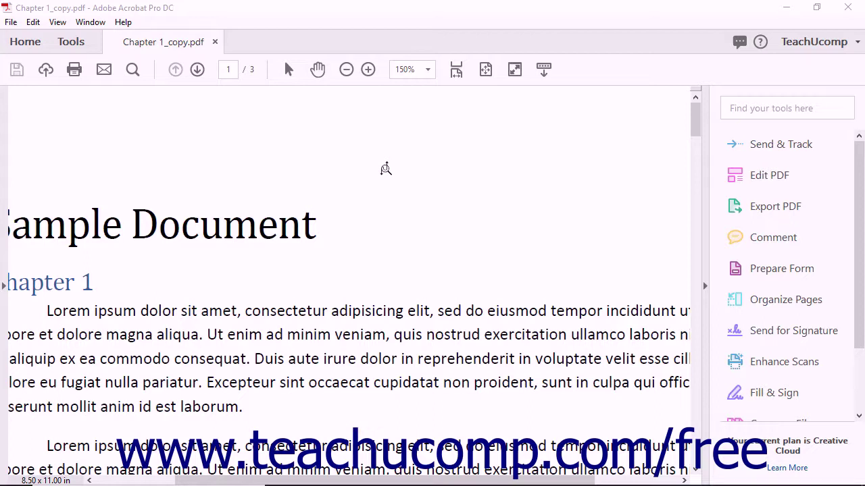
Select View > Zoom > Loupe Tool to magnify small page areas
{"action": "left_click", "coordinate": [57, 23]}
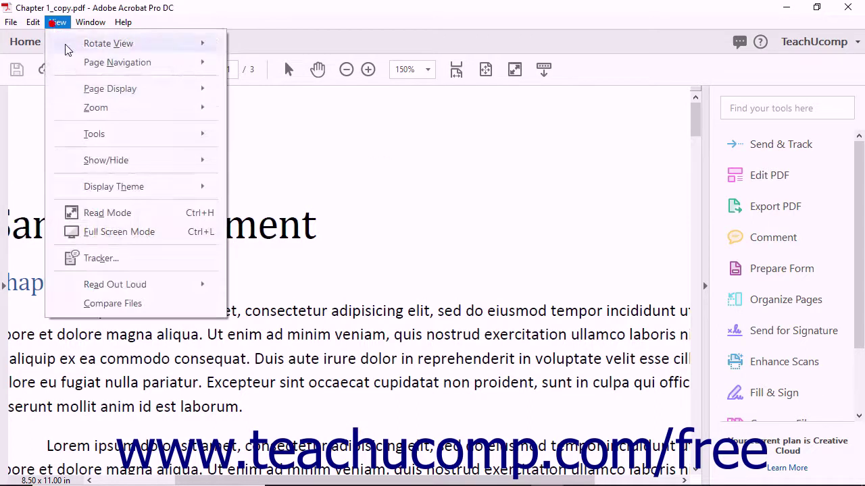
{"action": "mouse_move", "coordinate": [106, 109]}
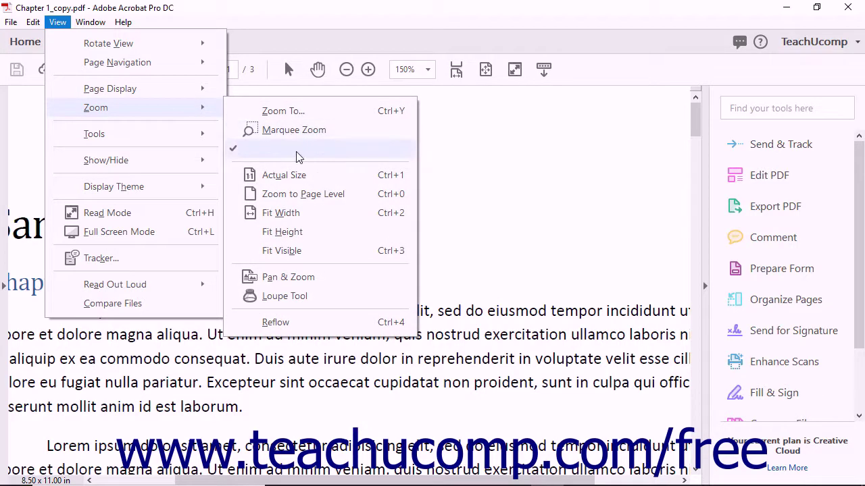
{"action": "left_click", "coordinate": [303, 296]}
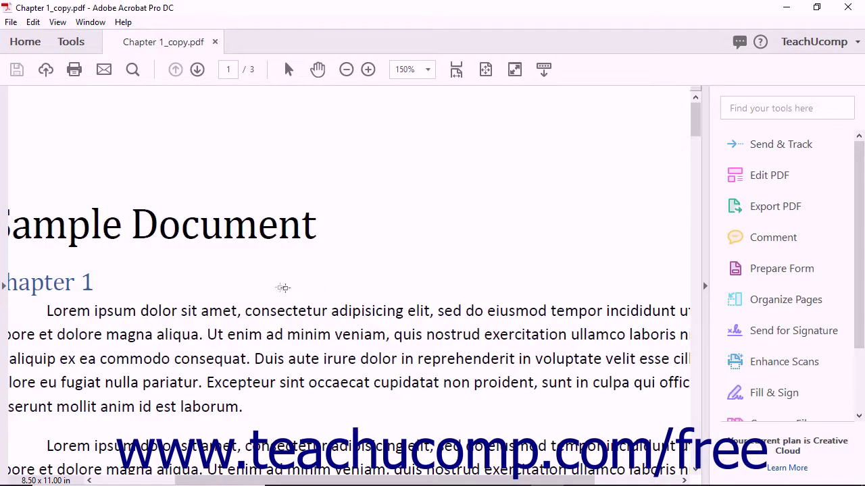
Enlarge the loupe rectangle and position it over the Chapter 1 heading and opening lines at 129%
{"action": "left_click", "coordinate": [108, 286]}
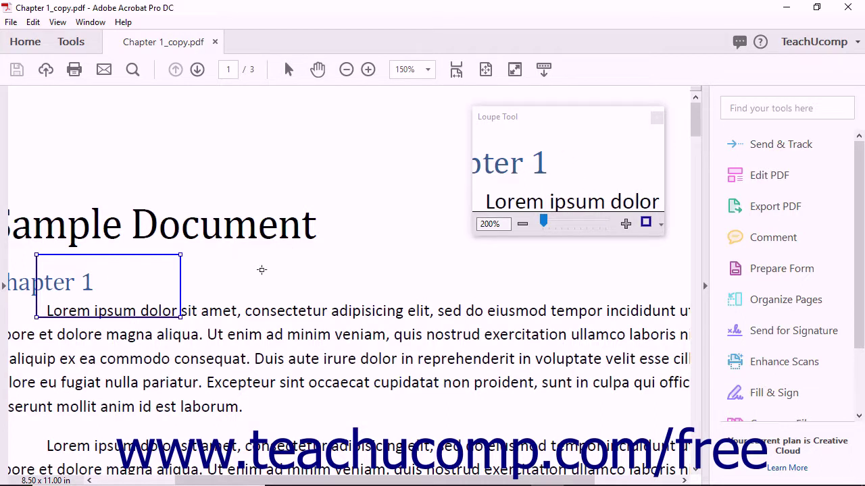
{"action": "left_click_drag", "start_coordinate": [180, 316], "coordinate": [218, 335]}
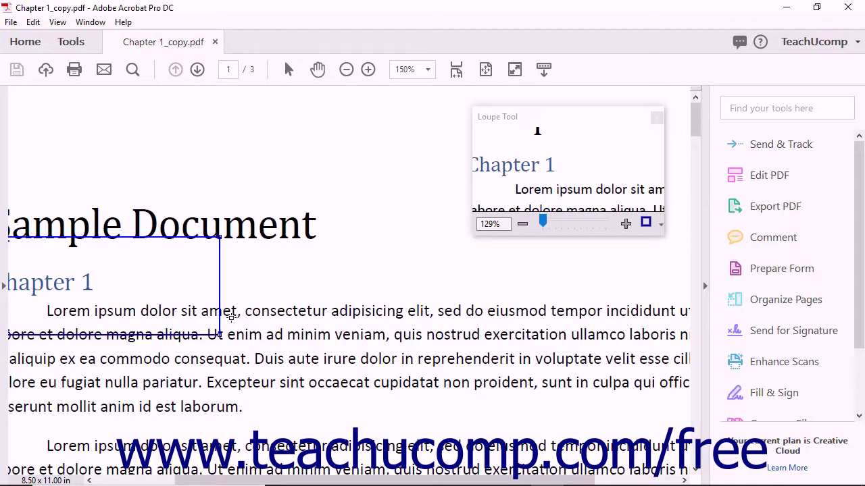
{"action": "left_click", "coordinate": [231, 313]}
{"action": "left_click_drag", "start_coordinate": [231, 312], "coordinate": [114, 316]}
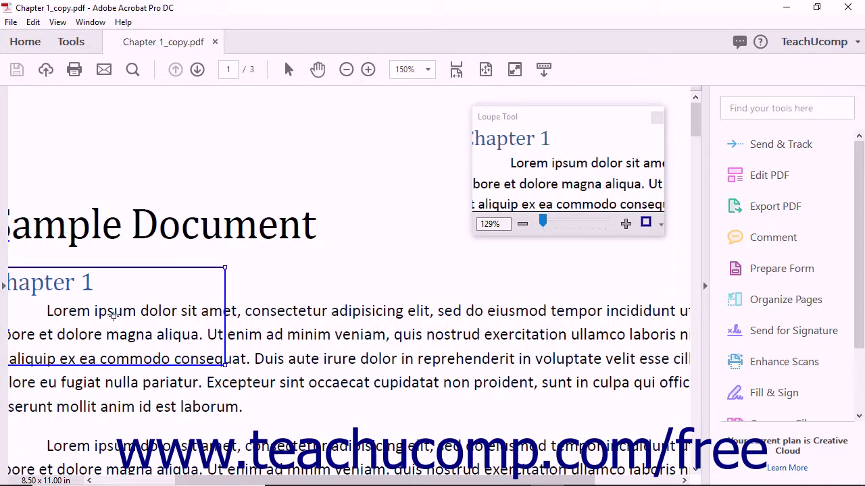
{"action": "left_click", "coordinate": [502, 224]}
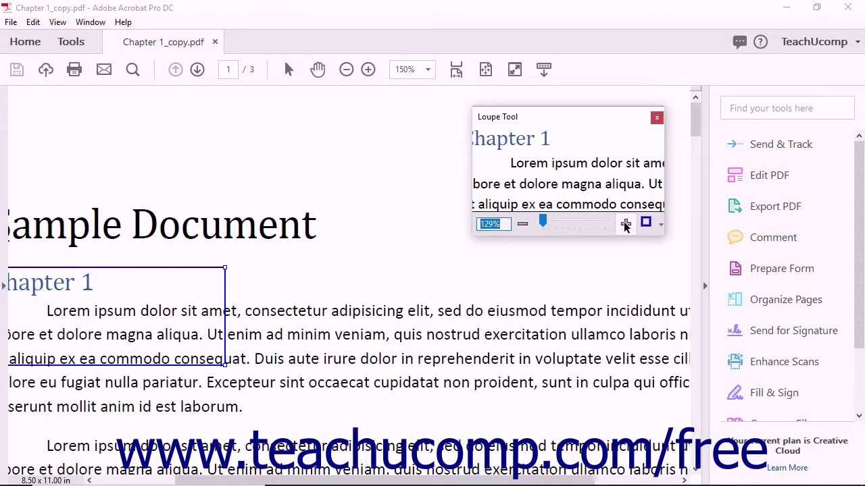
Raise the loupe zoom from 780% to 2130% on a spot in 'ipsum', keeping the blue line colour
{"action": "left_click", "coordinate": [546, 223]}
{"action": "left_click_drag", "start_coordinate": [553, 223], "coordinate": [567, 225]}
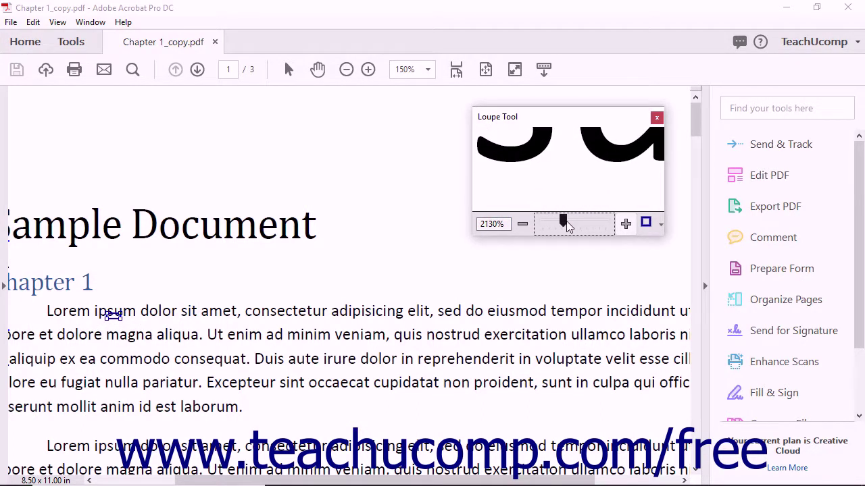
{"action": "left_click", "coordinate": [646, 226]}
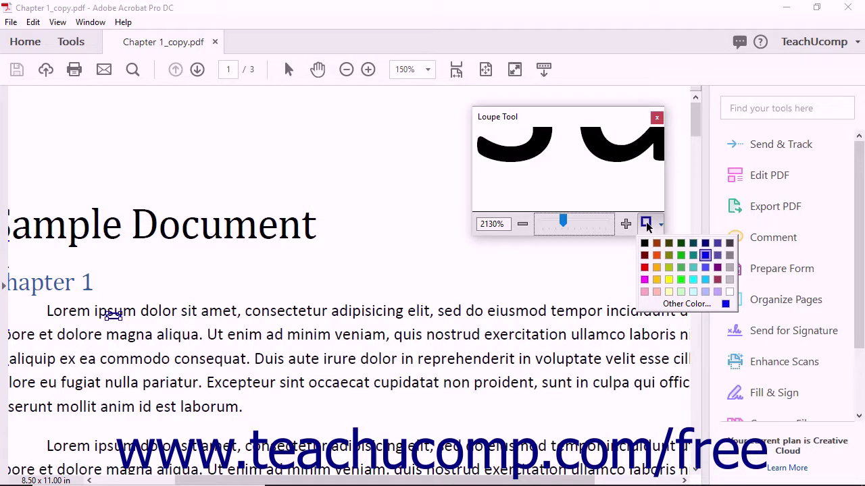
{"action": "left_click", "coordinate": [647, 226]}
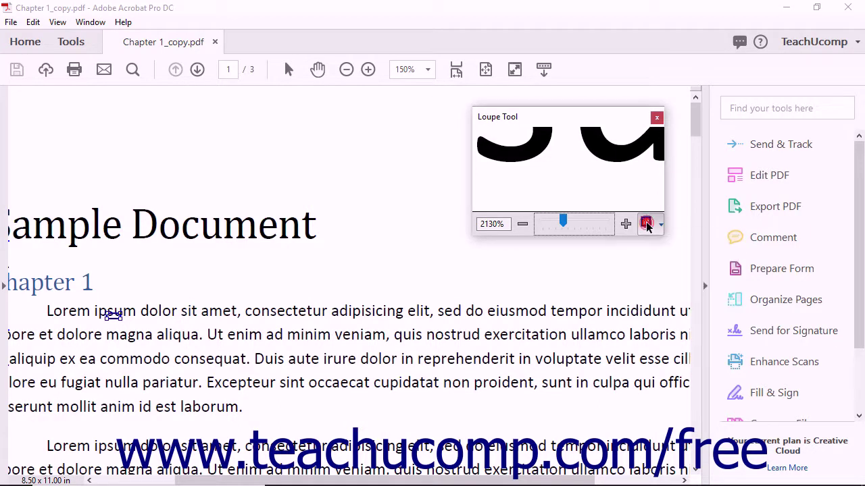